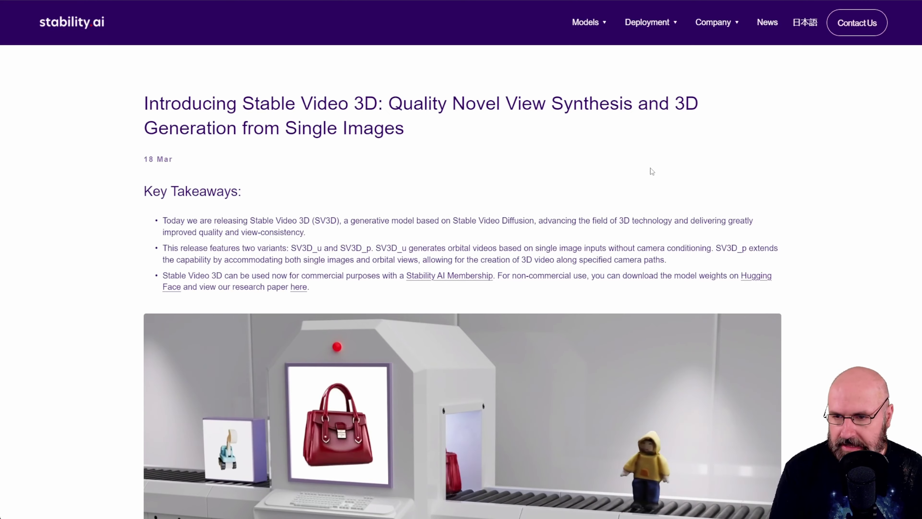
Scroll the Stable Video 3D post past the comparison grid to the 3D Generation sample video.
scroll(810, 276, "down", 10)
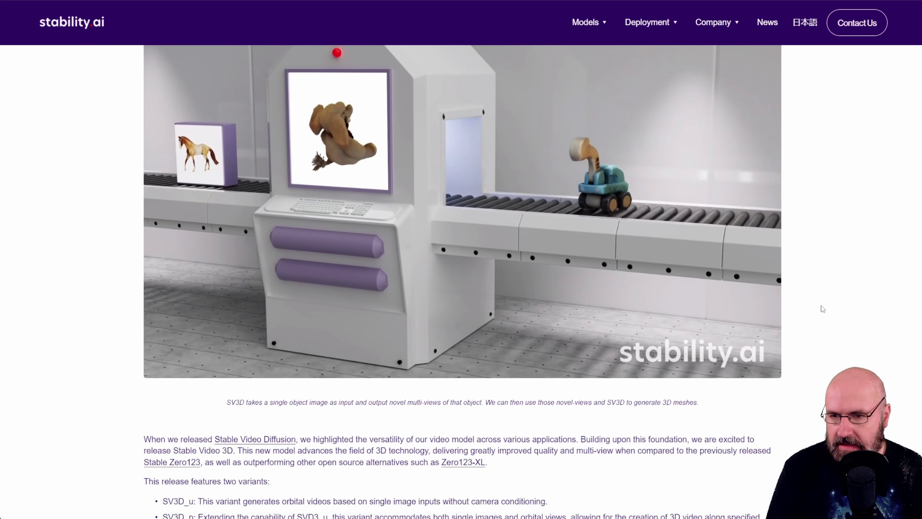
scroll(830, 305, "down", 8)
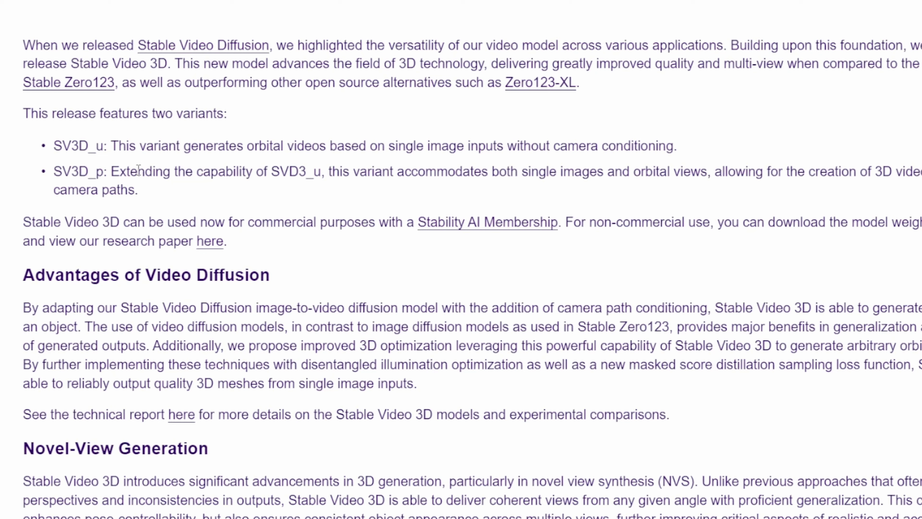
scroll(703, 406, "down", 5)
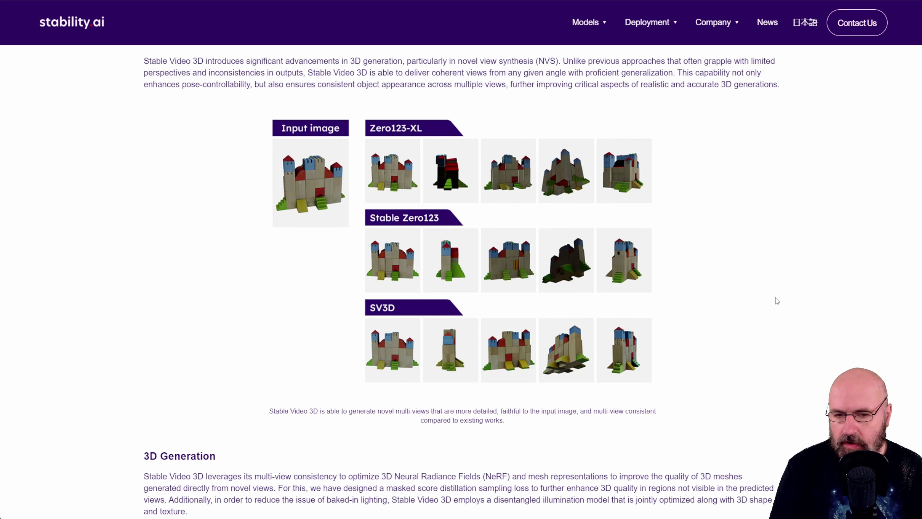
scroll(779, 300, "down", 10)
scroll(811, 298, "up", 2)
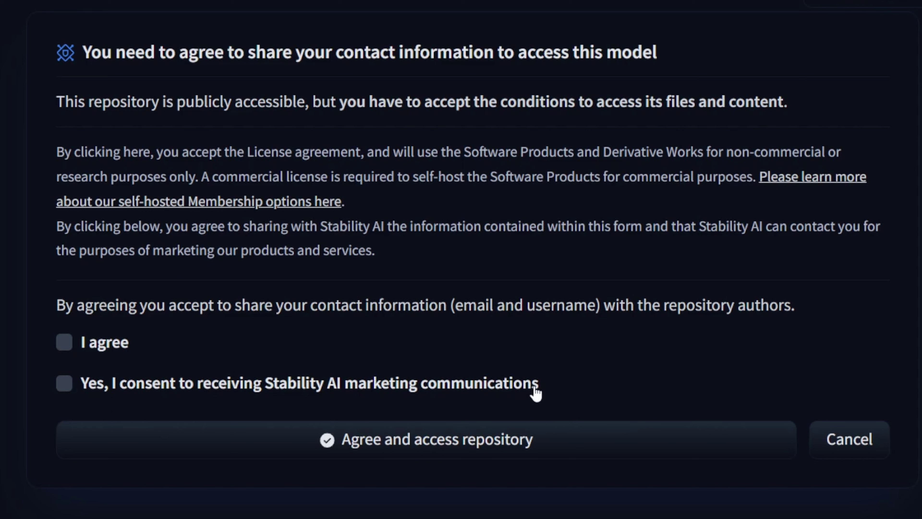
Tick the 'I agree' licence checkbox and the Stability AI marketing consent checkbox.
left_click(62, 343)
left_click(61, 384)
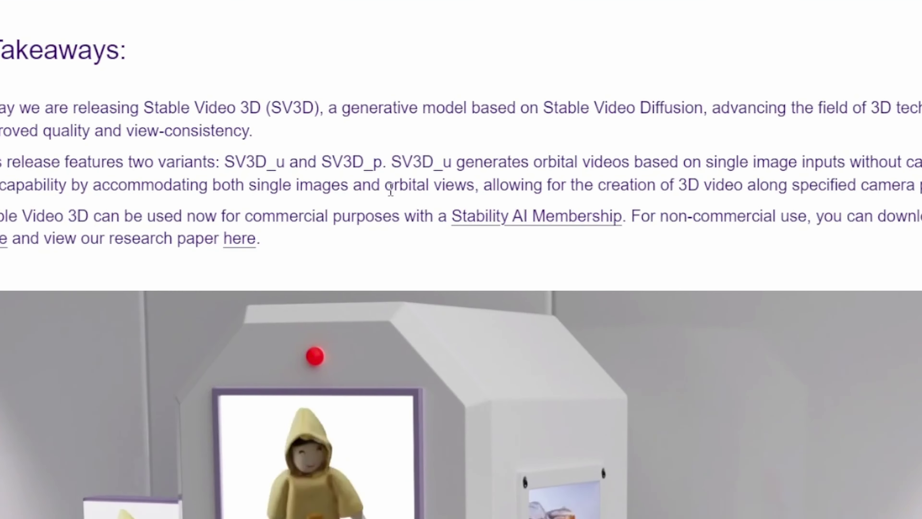
Select the Key Takeaways sentence saying commercial use requires a Stability AI Membership.
left_click_drag(246, 219, 627, 234)
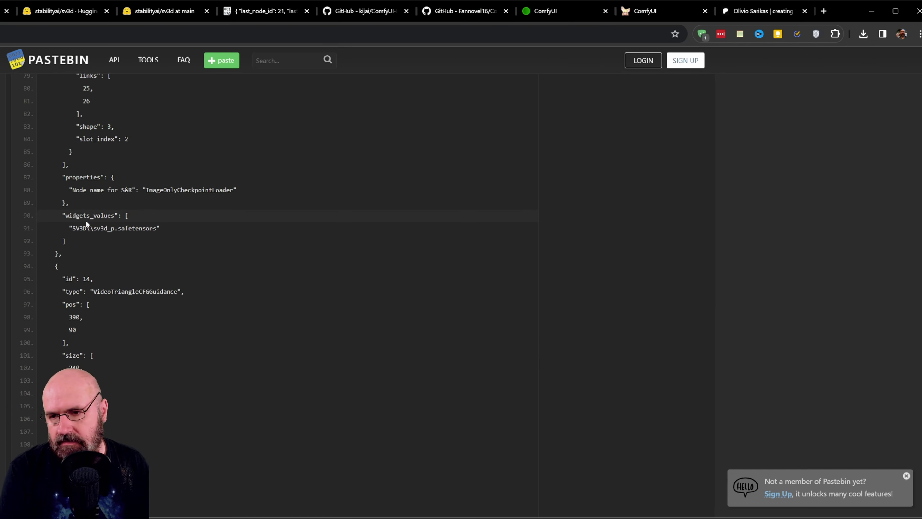
Return to the ComfyUI graph showing the GMFSS Fortuna VFI and Save Image nodes.
left_click(644, 11)
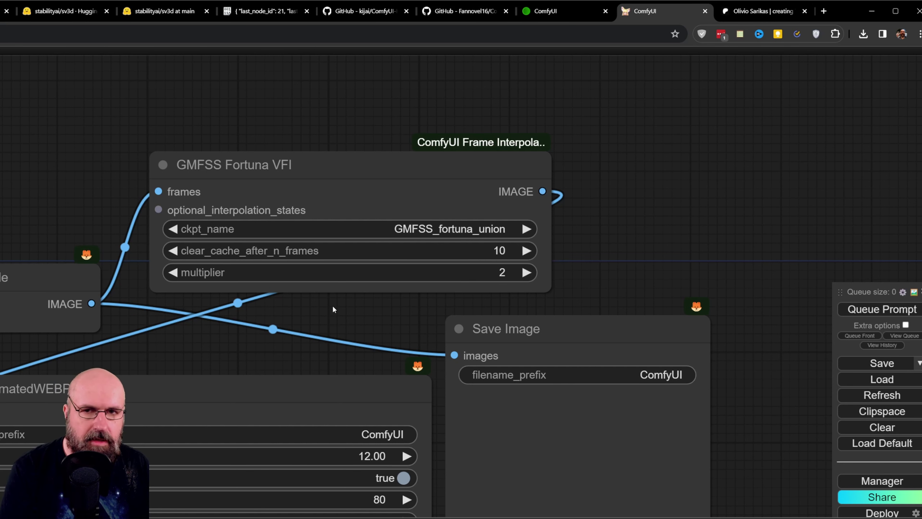
On the creator's Patreon page, scroll down the Reward posts to the Red Devil Workflow post.
left_click(748, 11)
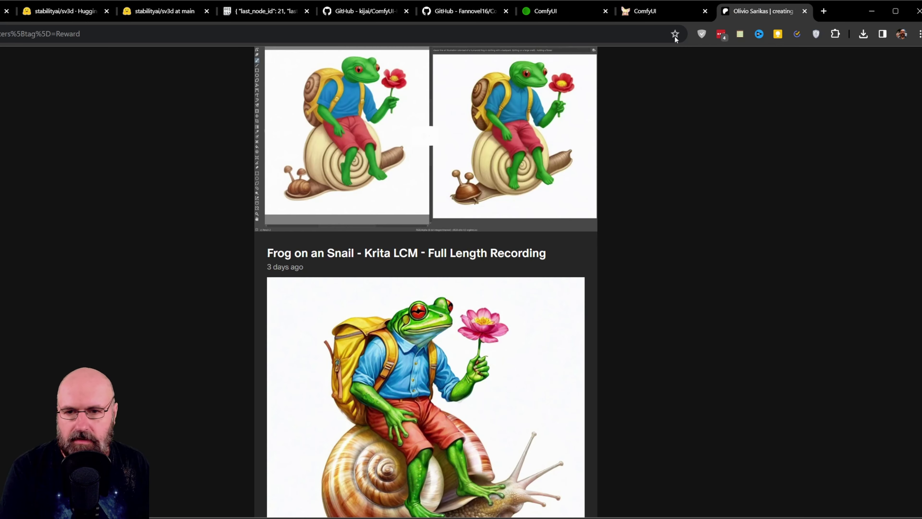
scroll(654, 251, "down", 3)
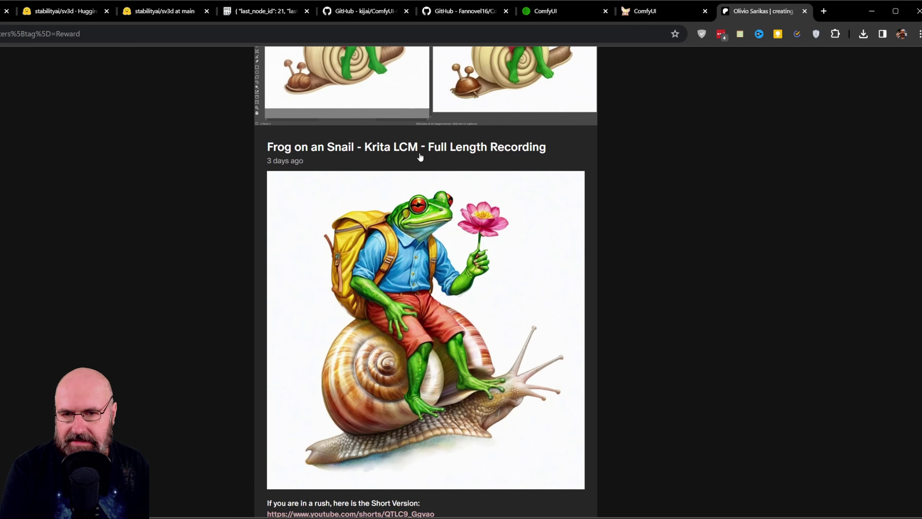
scroll(637, 360, "down", 15)
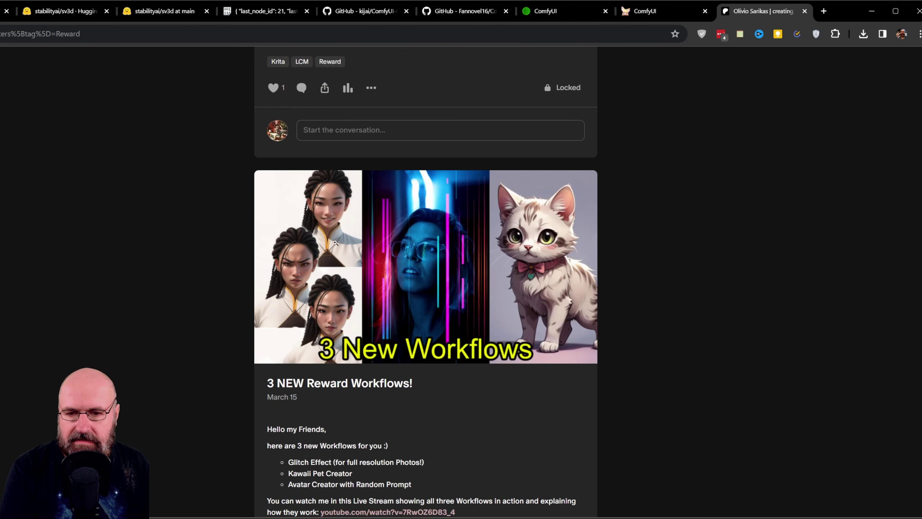
scroll(378, 247, "down", 2)
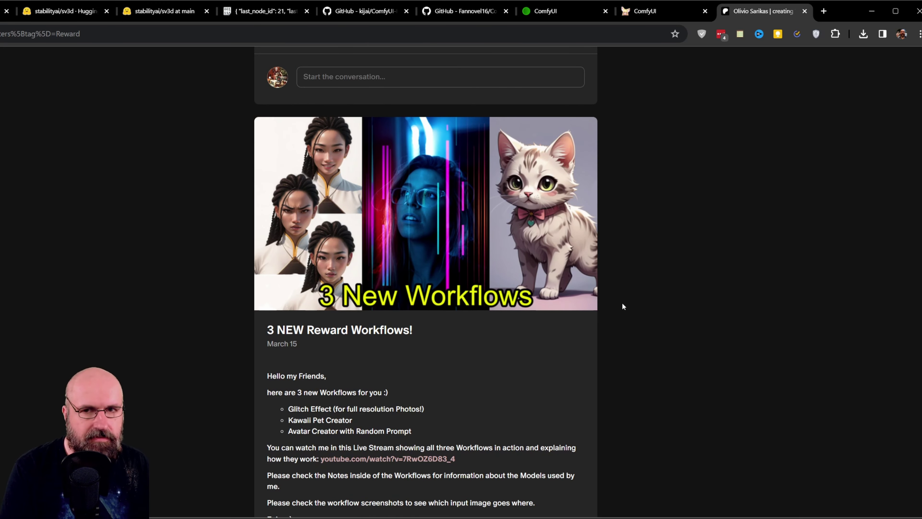
scroll(617, 304, "down", 15)
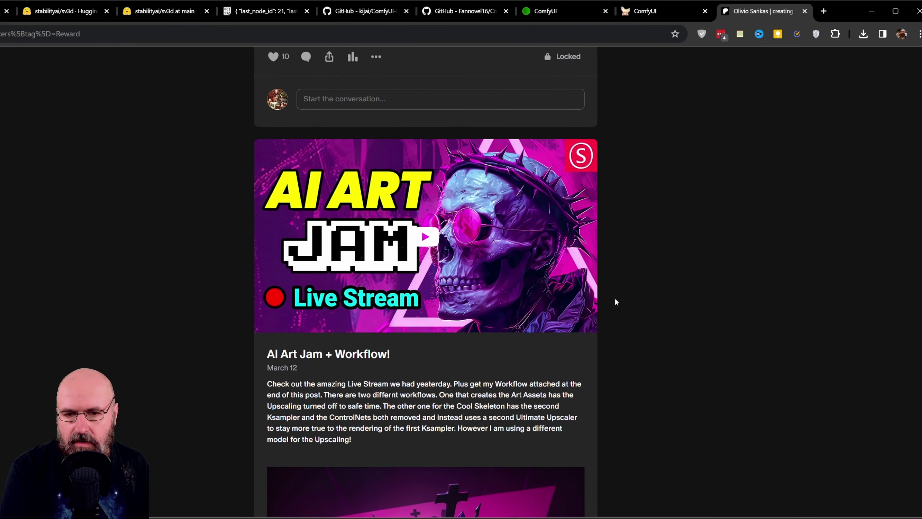
scroll(646, 245, "down", 8)
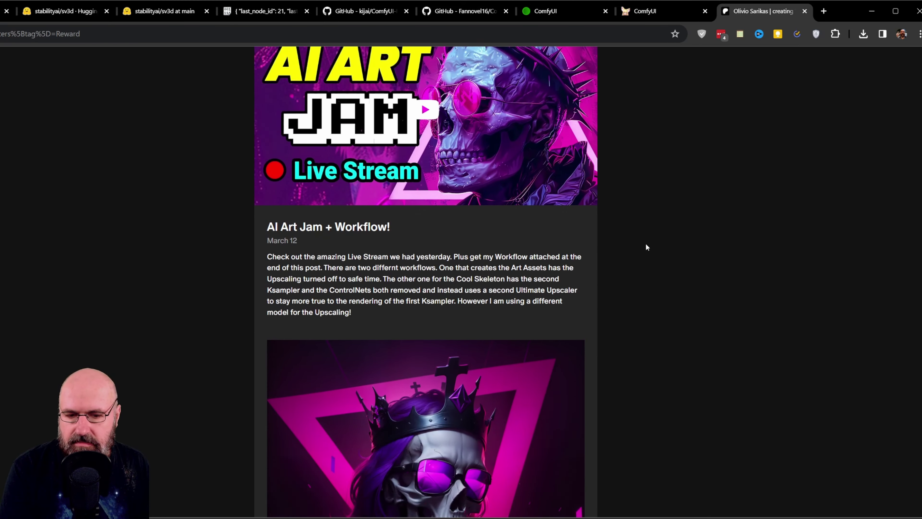
scroll(550, 276, "down", 12)
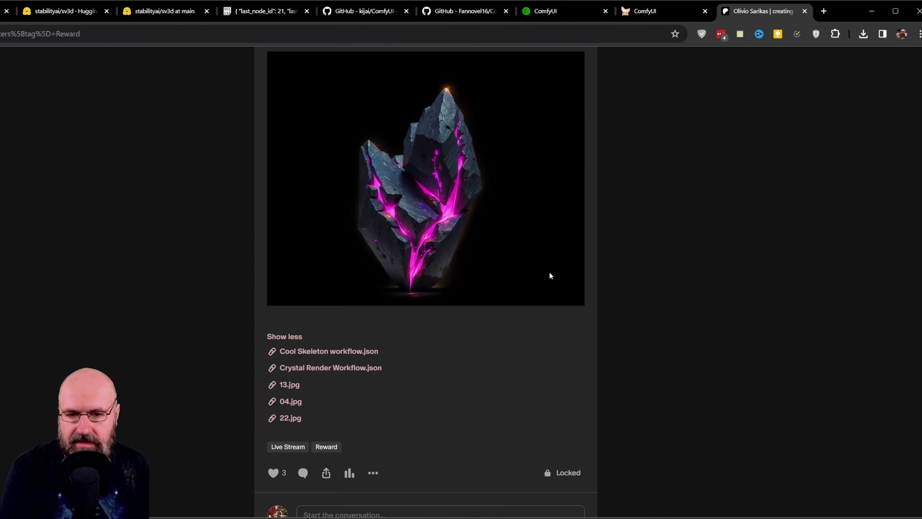
scroll(451, 276, "down", 4)
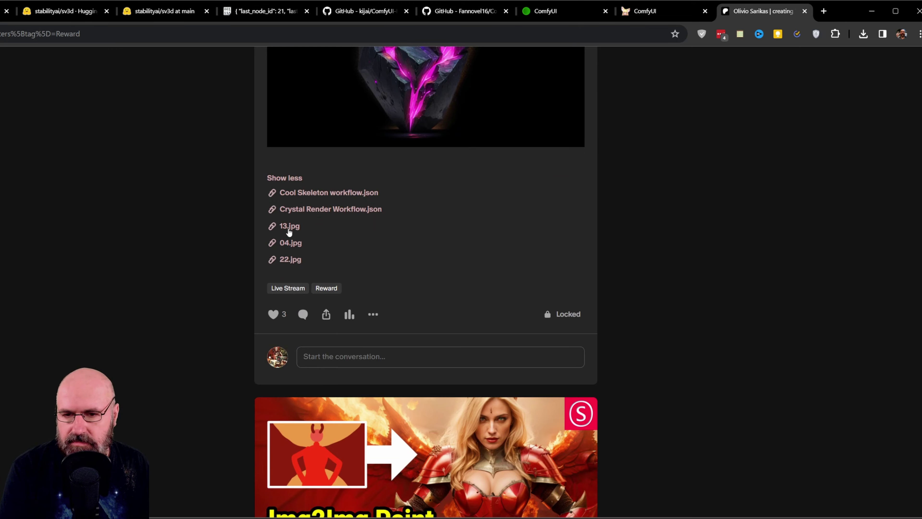
scroll(679, 256, "up", 4)
scroll(680, 259, "down", 18)
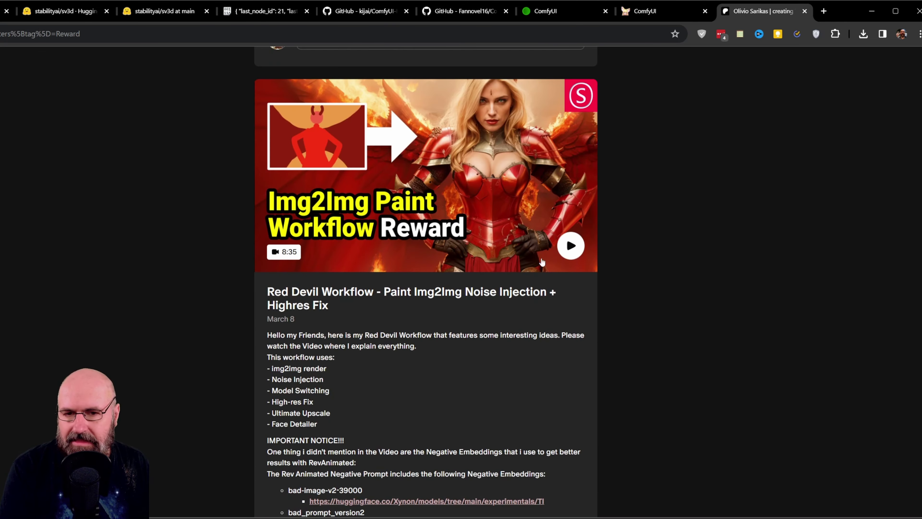
scroll(523, 251, "down", 1)
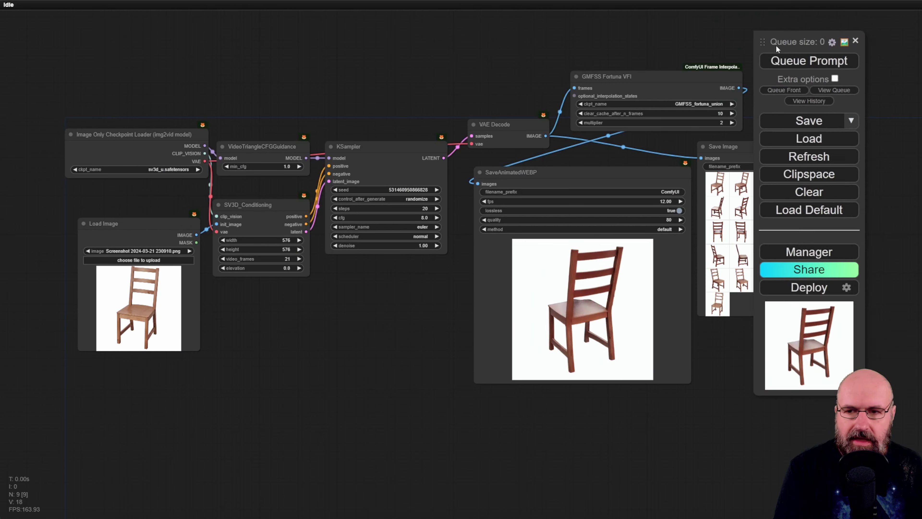
Move the ComfyUI queue controls into the middle of the workspace.
left_click_drag(776, 49, 388, 58)
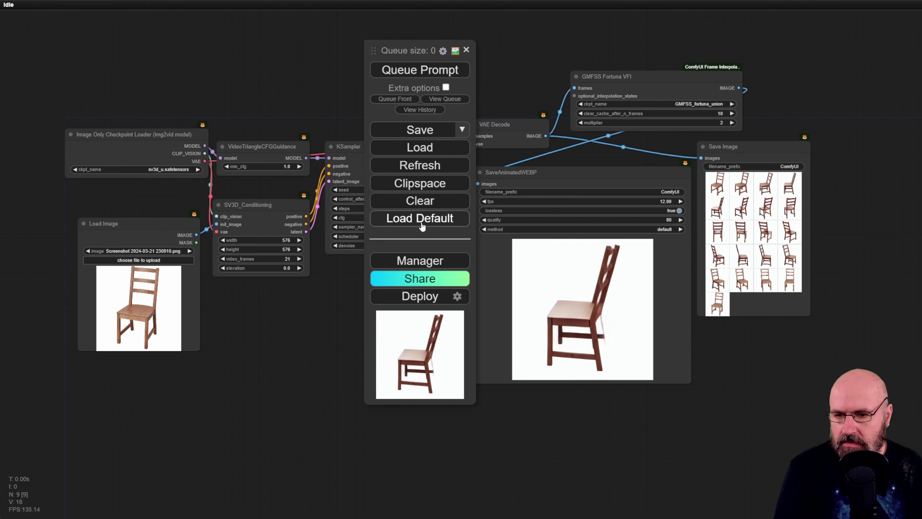
left_click(414, 260)
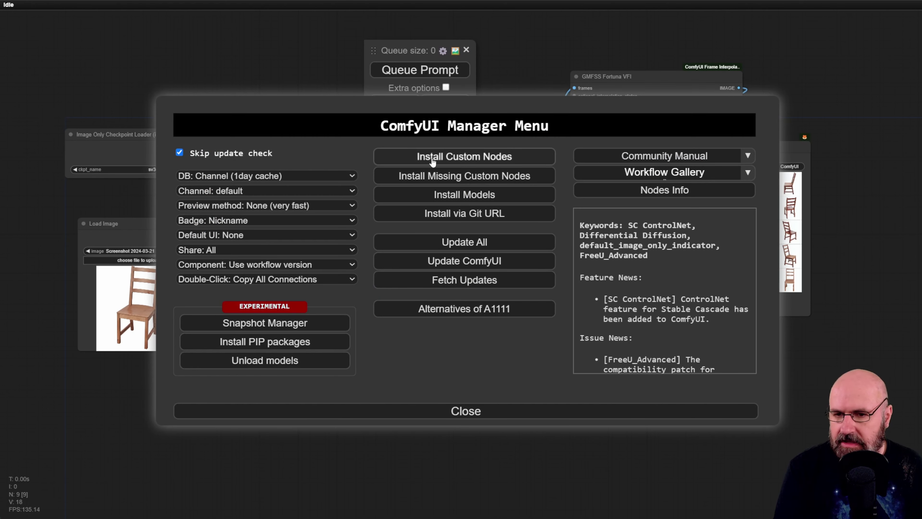
left_click(425, 155)
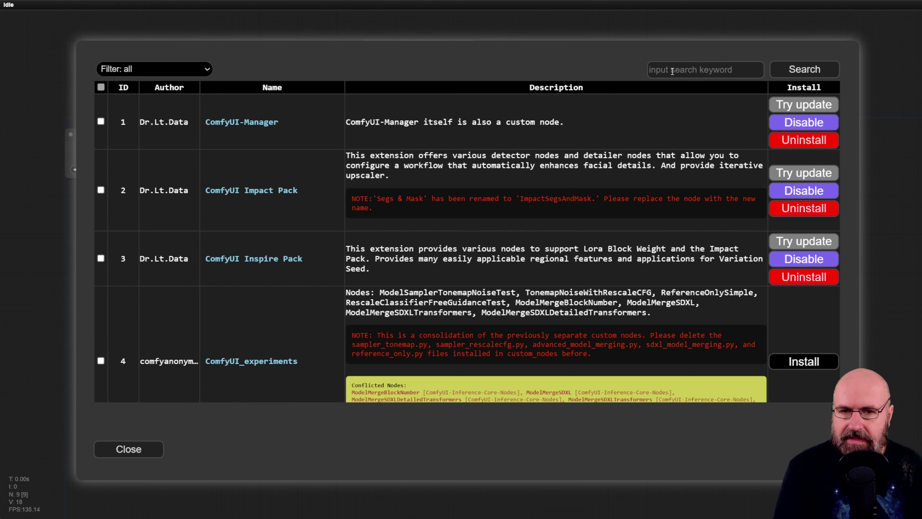
left_click(673, 71)
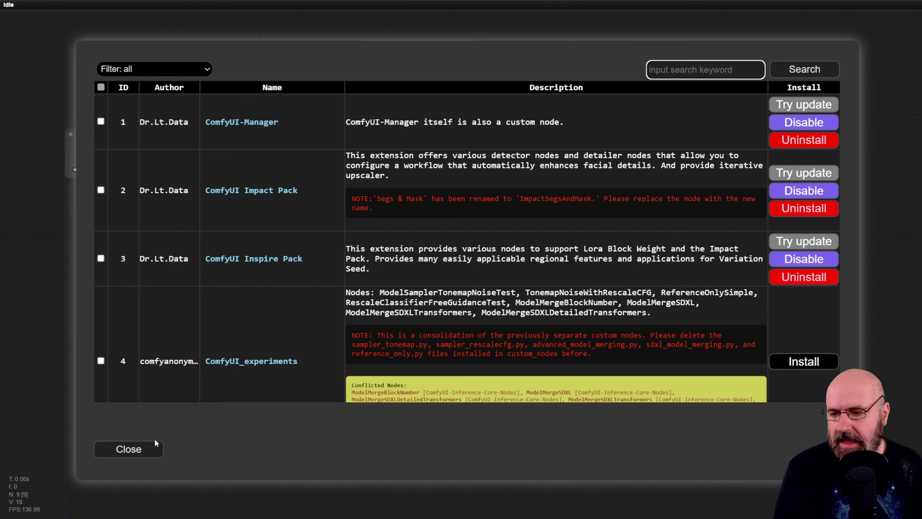
left_click(150, 447)
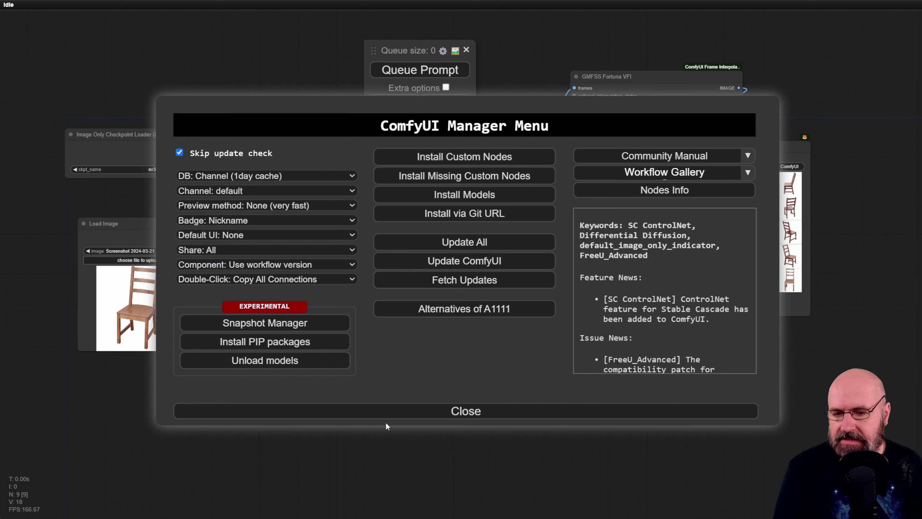
left_click(394, 414)
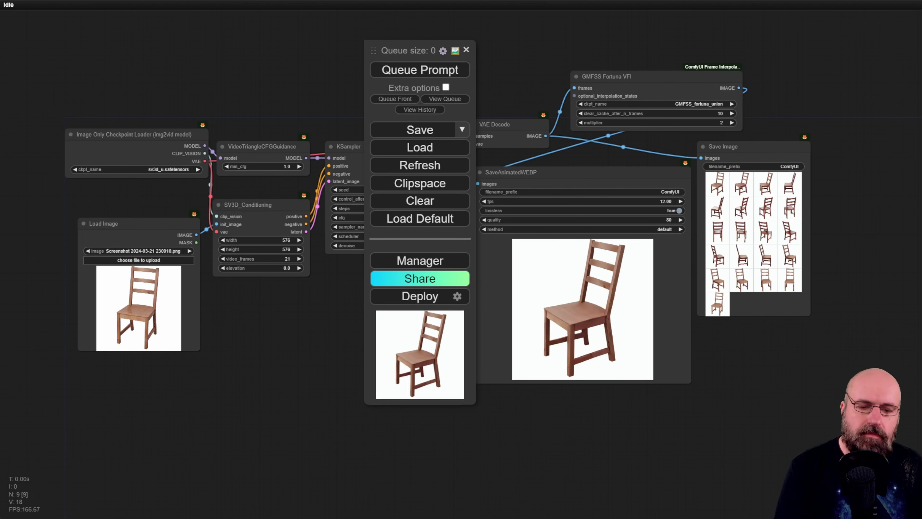
Check the ComfyUI server log in Command Prompt, then move the queue panel to the right edge.
key("alt+Tab")
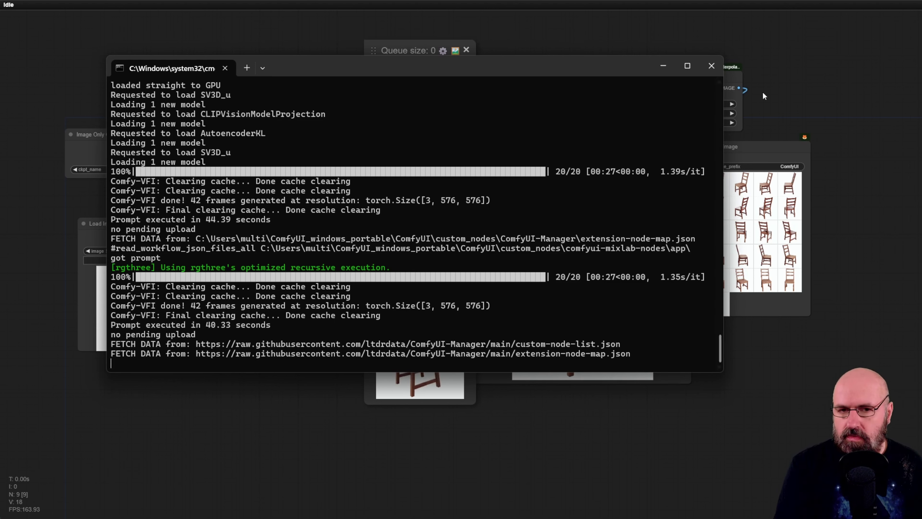
left_click(789, 76)
left_click_drag(417, 53, 864, 82)
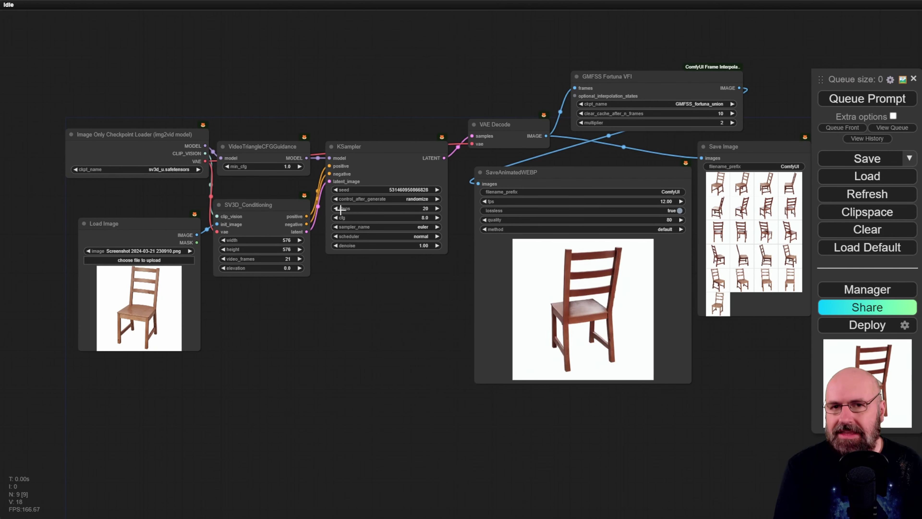
left_click(861, 291)
left_click(417, 180)
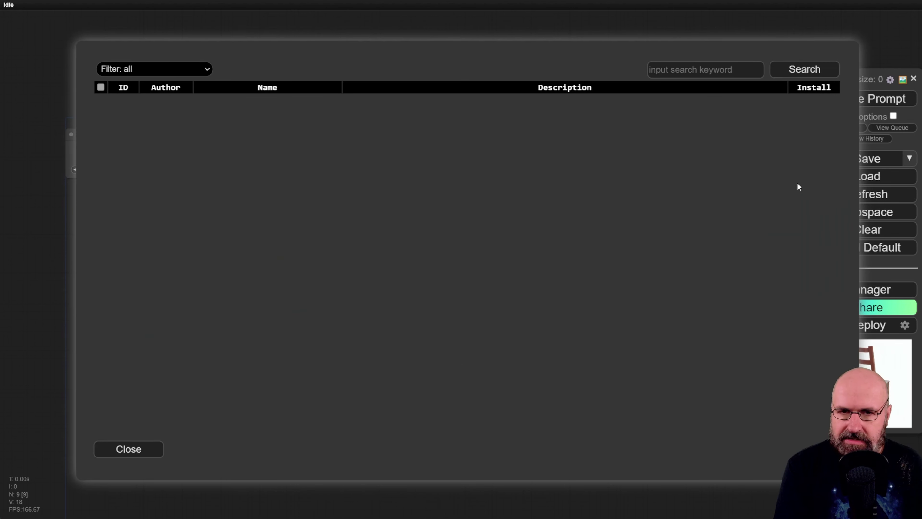
left_click(125, 445)
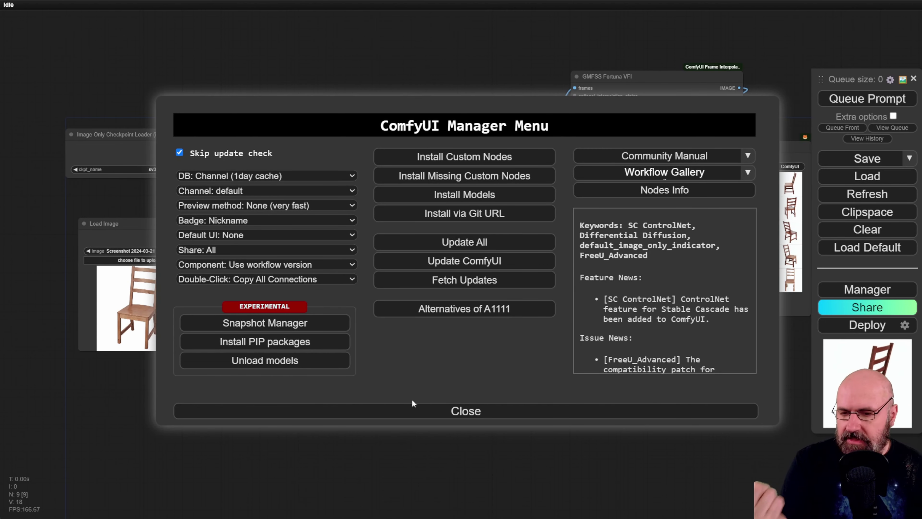
left_click(412, 414)
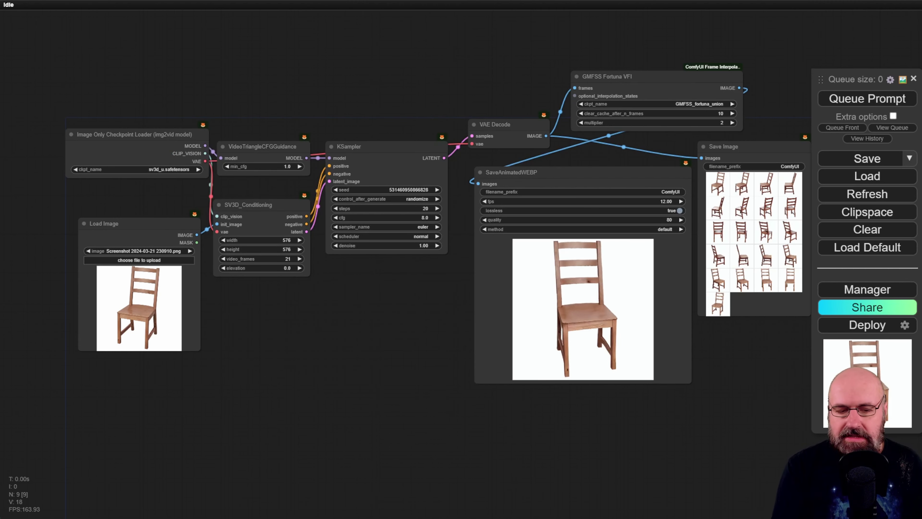
key("alt+Tab")
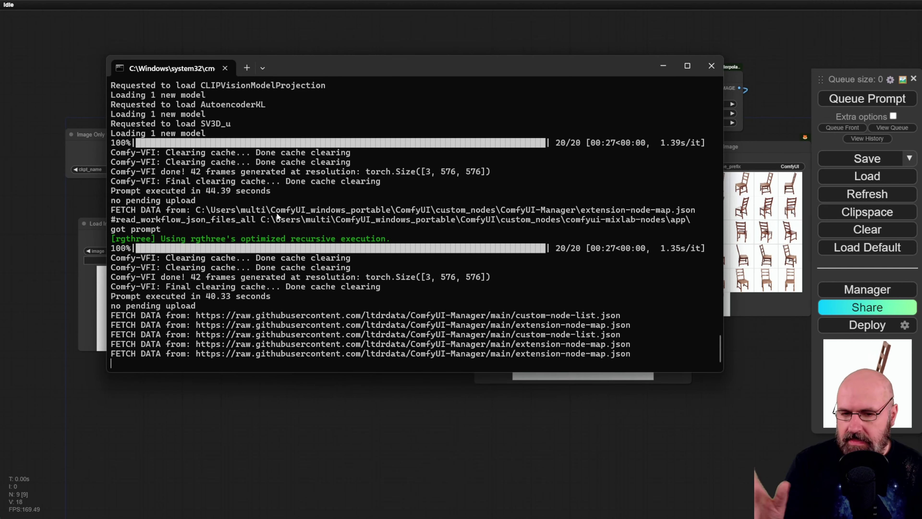
left_click(341, 37)
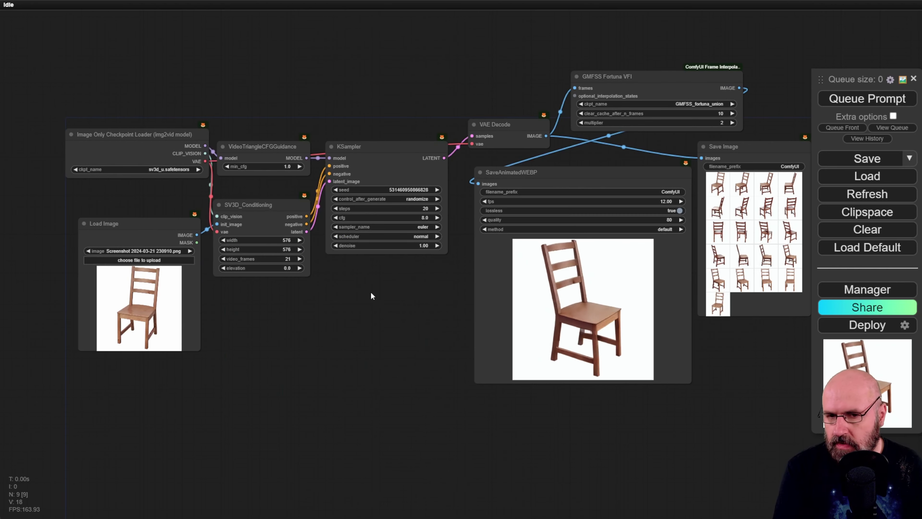
left_click_drag(371, 296, 326, 296)
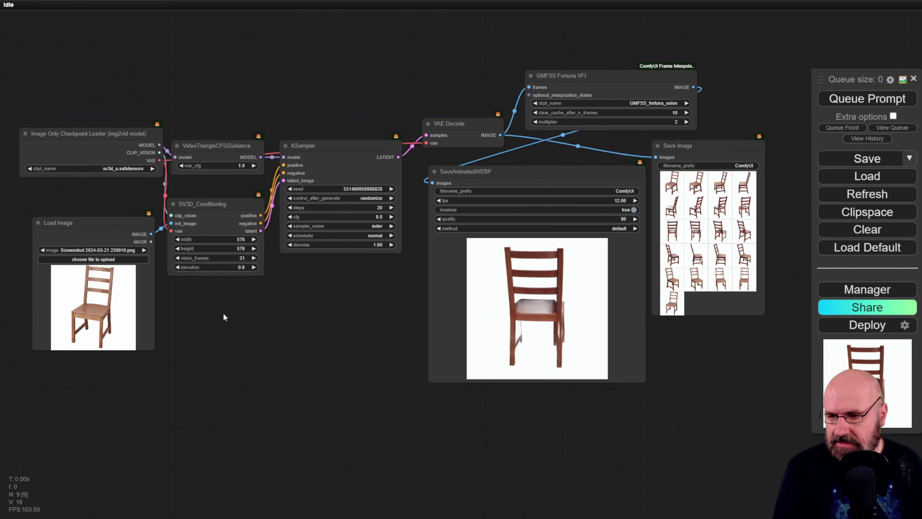
left_click_drag(223, 317, 360, 287)
scroll(163, 274, "up", 10)
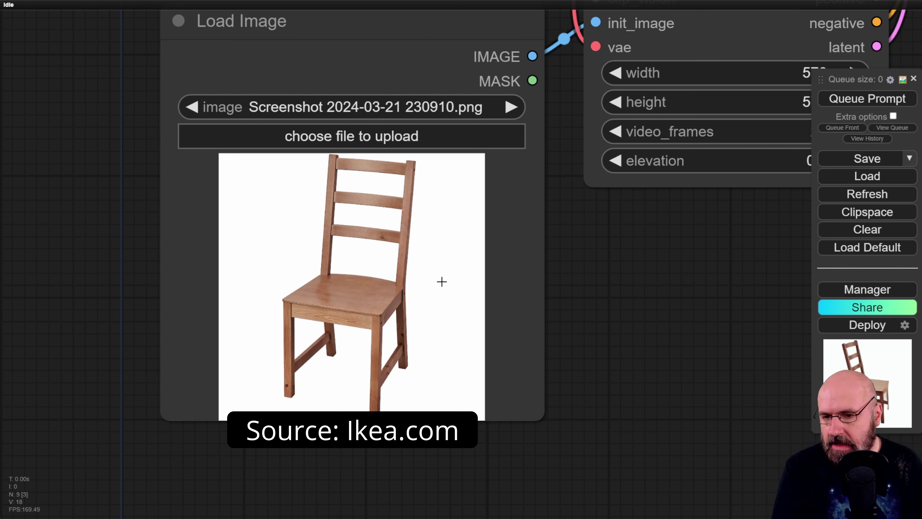
scroll(502, 318, "down", 3)
scroll(501, 316, "down", 2)
left_click_drag(400, 137, 198, 186)
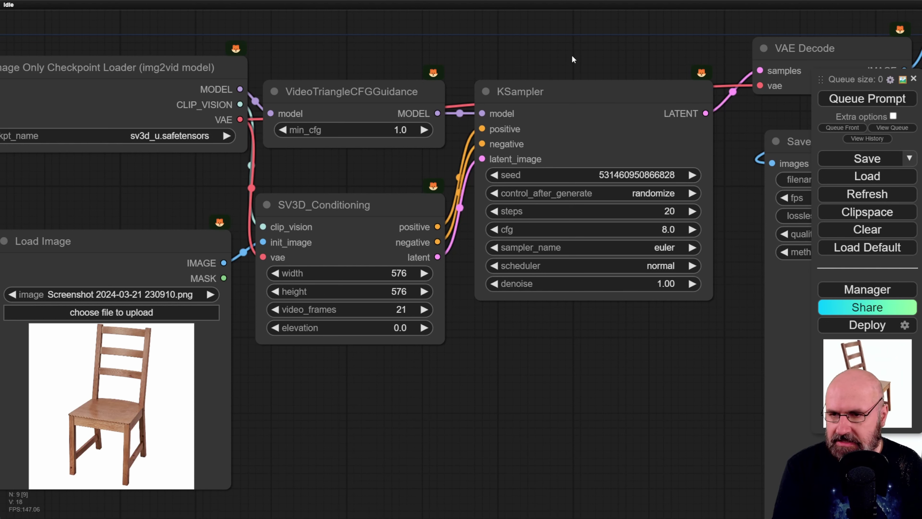
left_click_drag(219, 141, 357, 185)
scroll(357, 184, "up", 3)
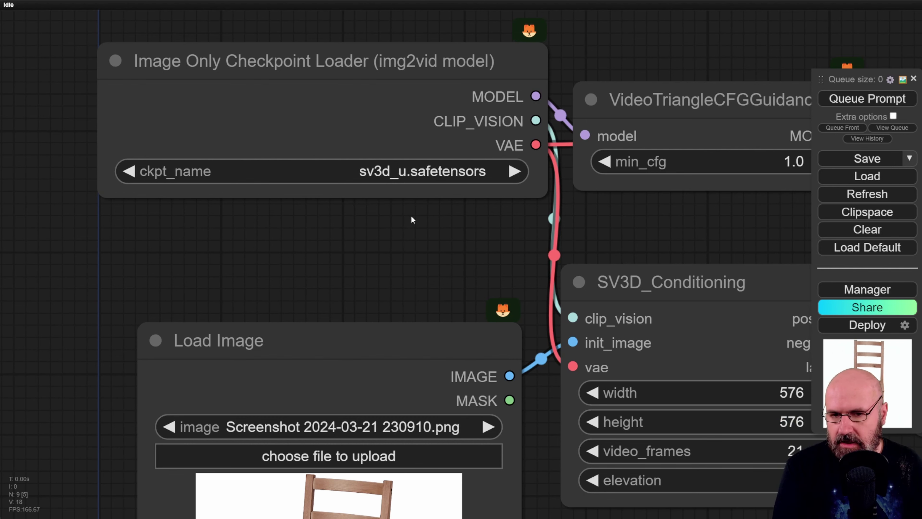
scroll(411, 216, "down", 3)
scroll(474, 253, "down", 3)
left_click_drag(632, 110, 9, 210)
scroll(276, 145, "up", 2)
left_click_drag(389, 114, 291, 110)
scroll(313, 111, "up", 3)
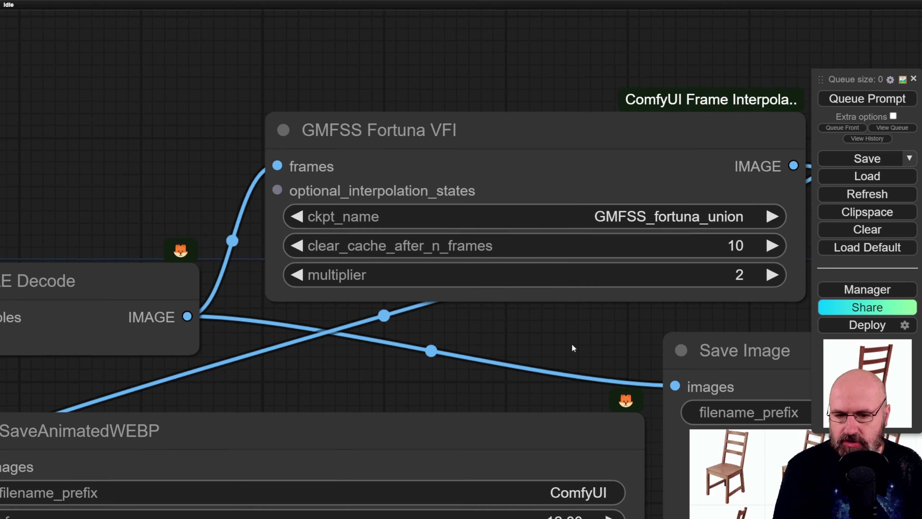
left_click_drag(576, 350, 628, 20)
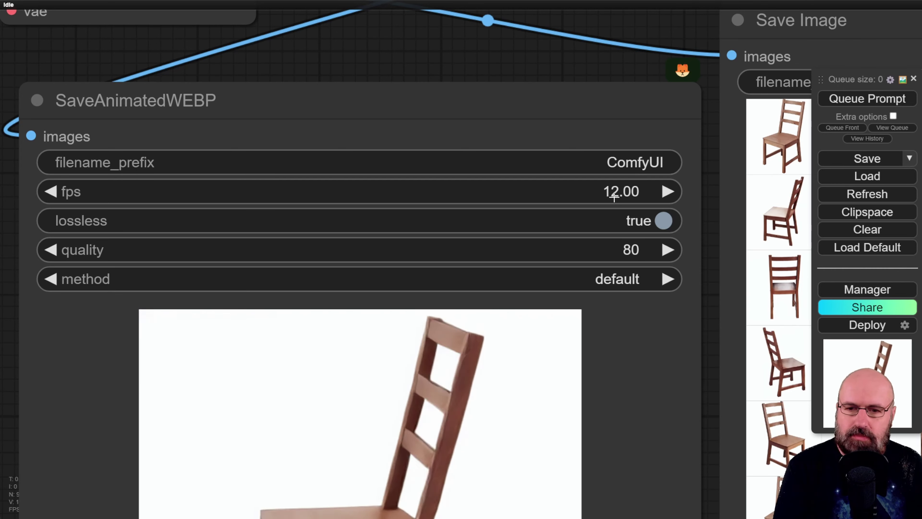
left_click_drag(414, 88, 412, 14)
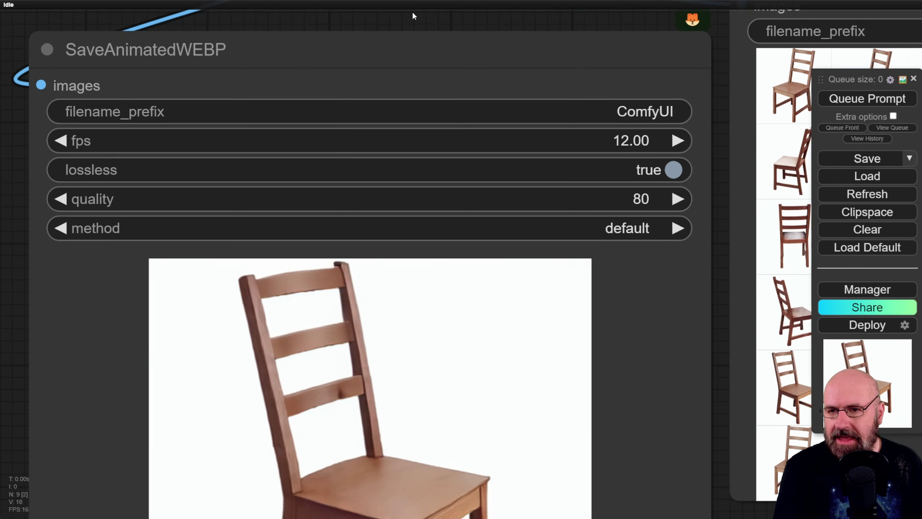